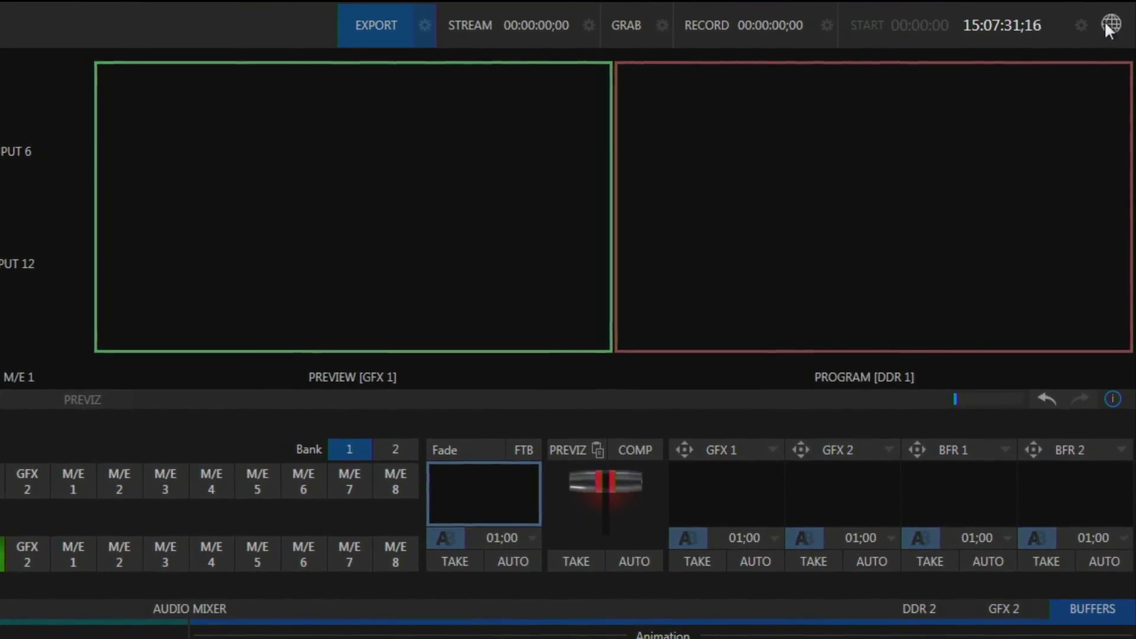
left_click(1103, 20)
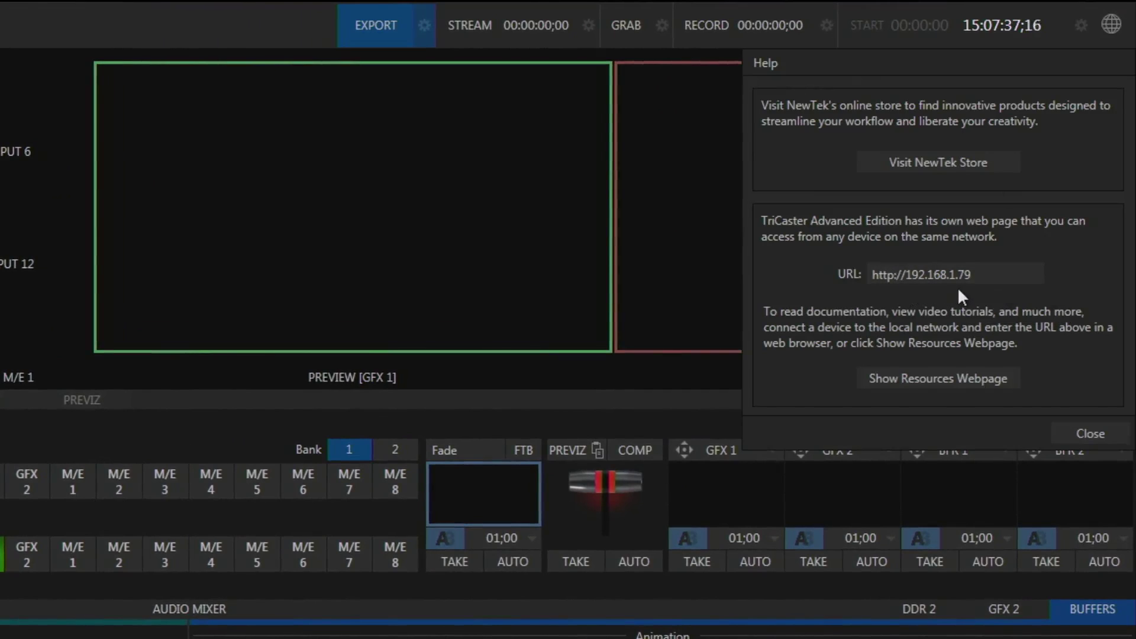
left_click(1075, 433)
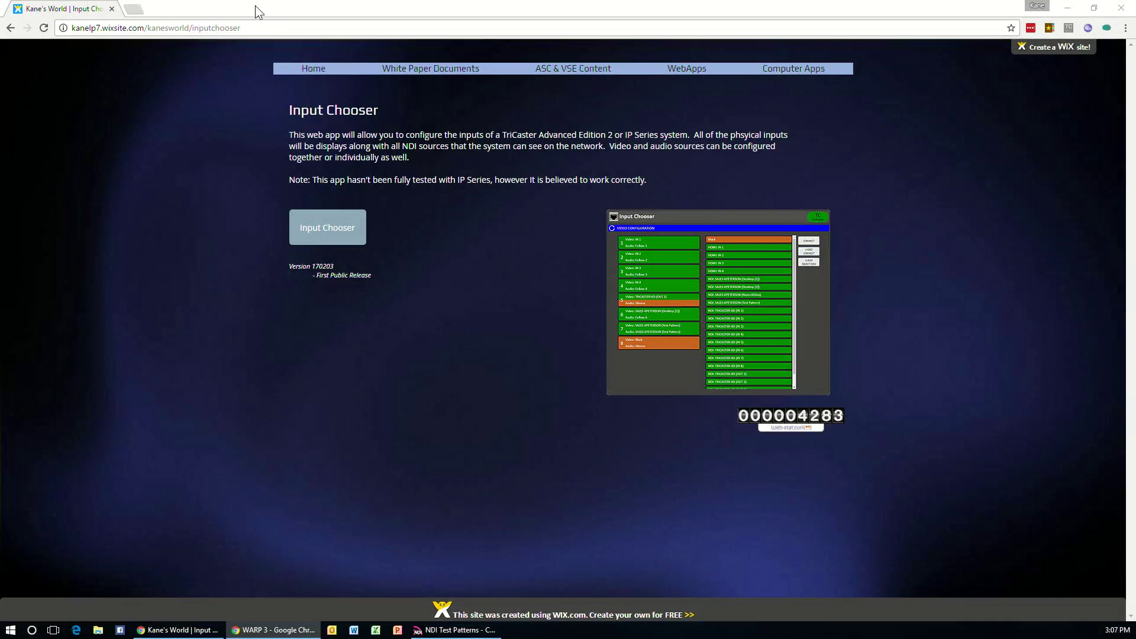
Load the Input Chooser web app at 192.168.1.79/input in Chrome
left_click(279, 30)
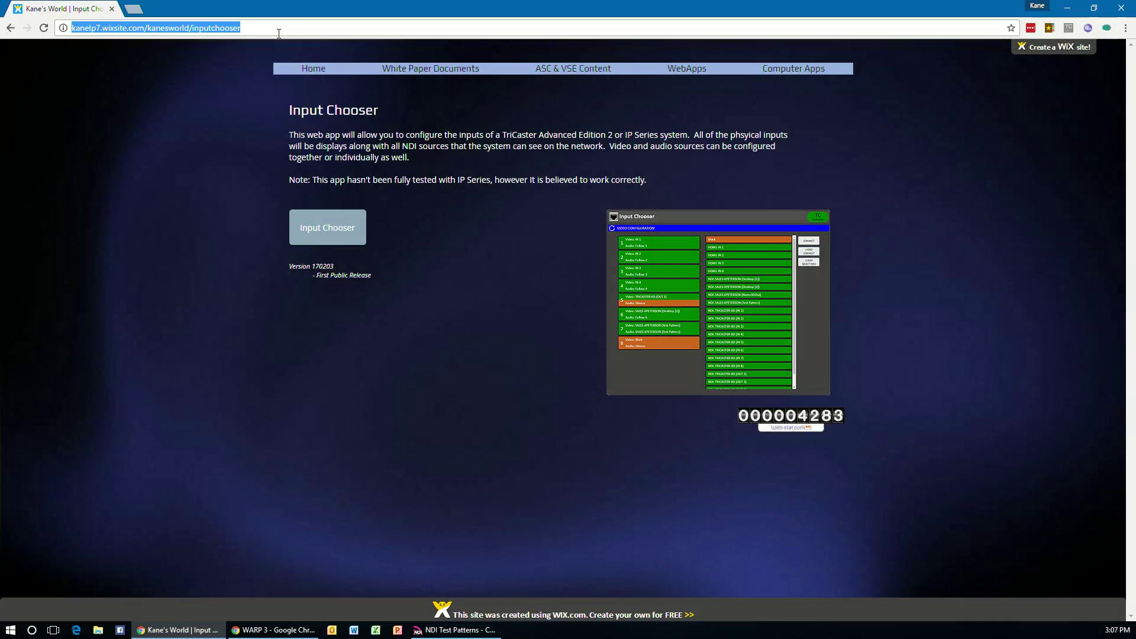
type("192")
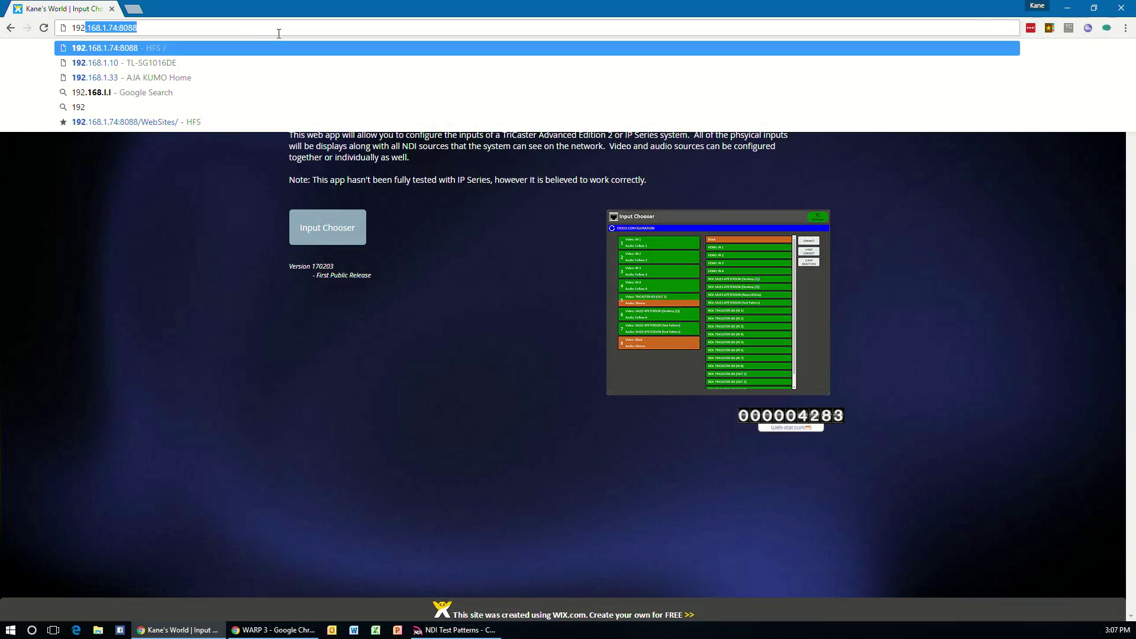
type(".168.1.7")
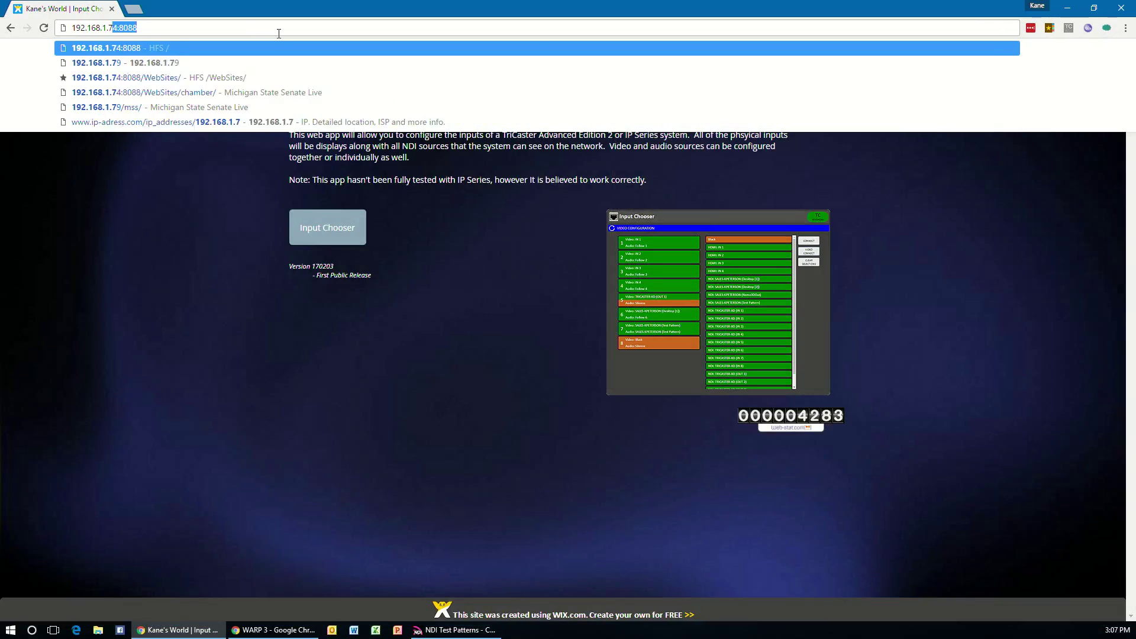
type("9/")
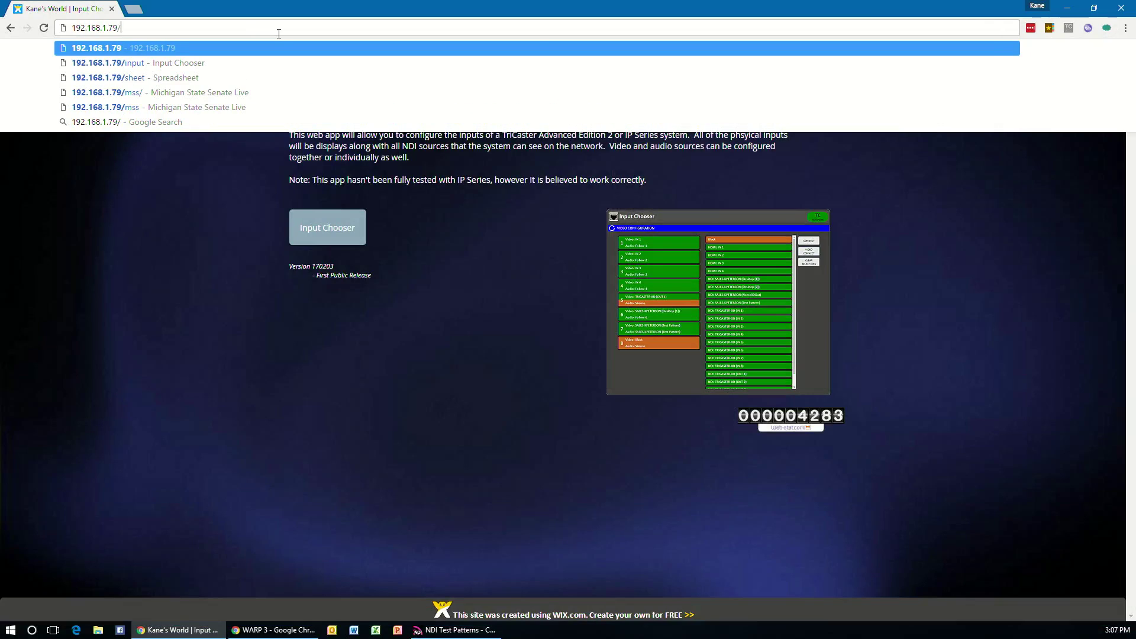
type("input")
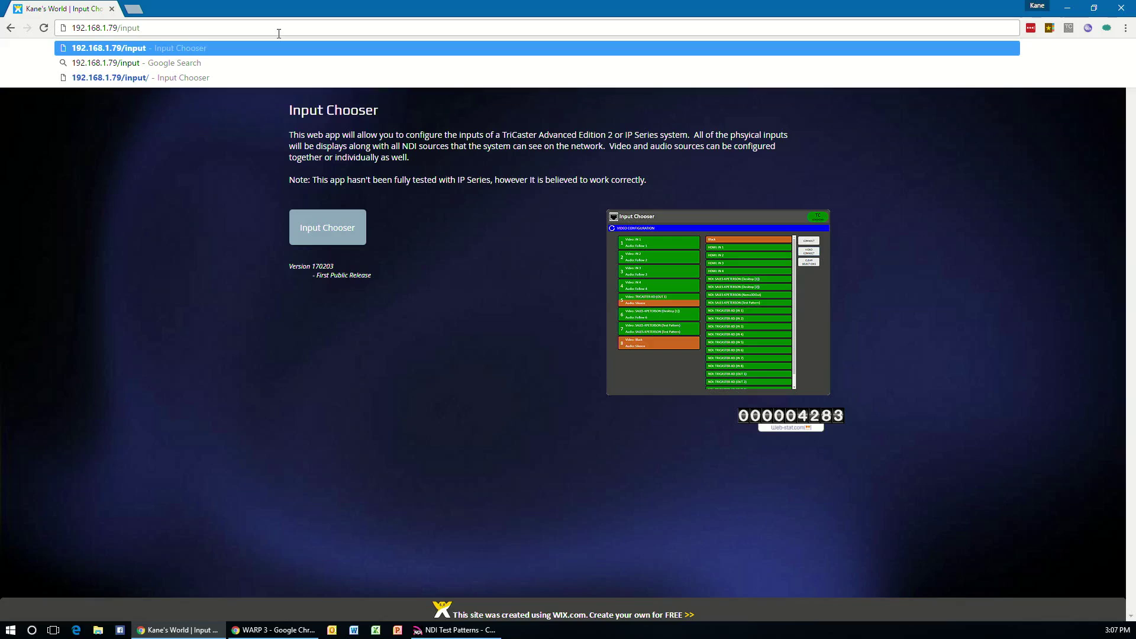
key("Return")
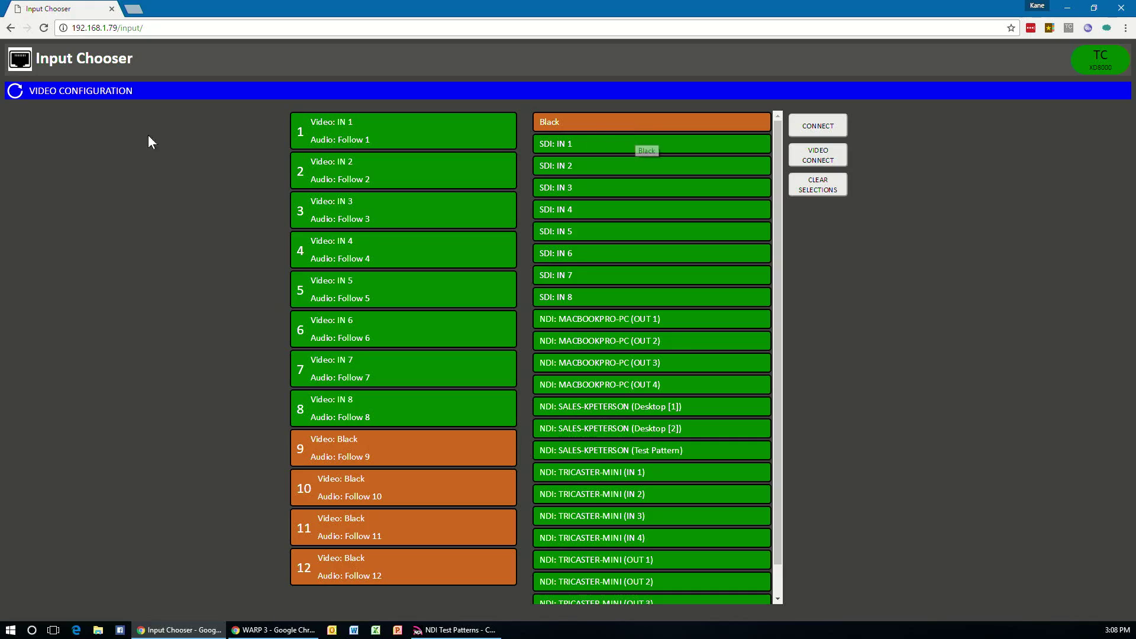
left_click(15, 92)
left_click(16, 92)
scroll(780, 258, "down", 1)
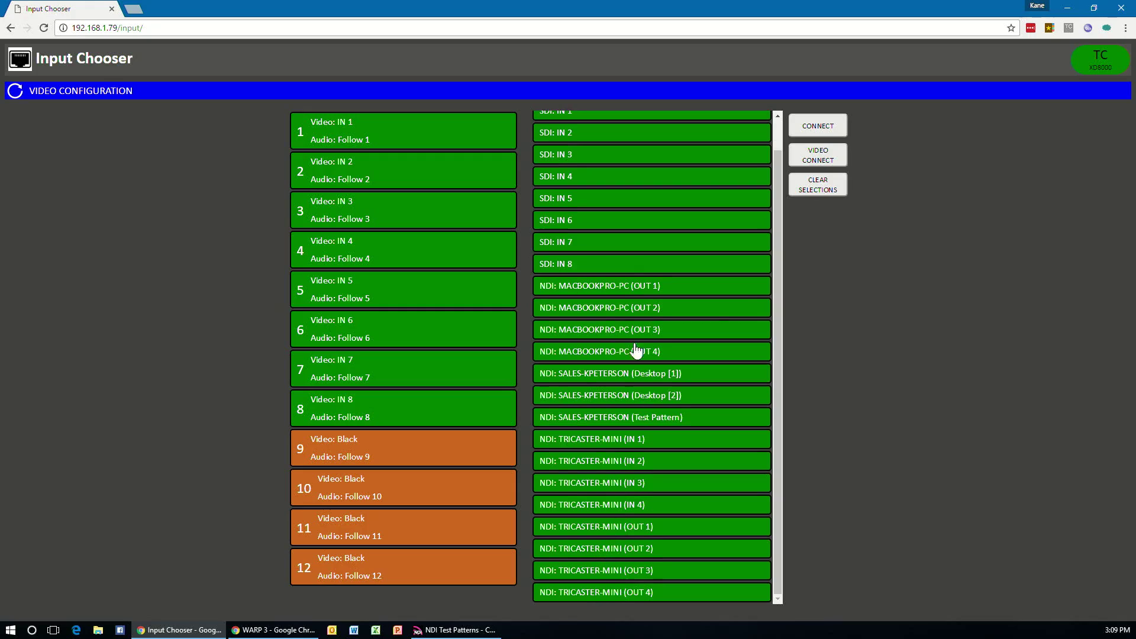
left_click(15, 93)
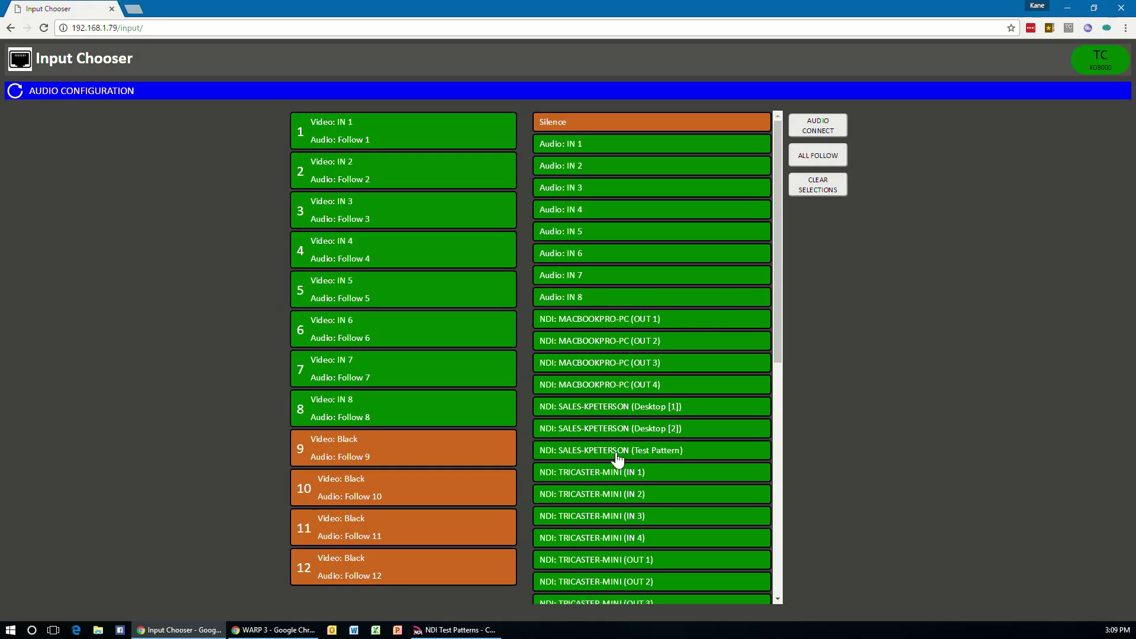
left_click_drag(777, 280, 752, 454)
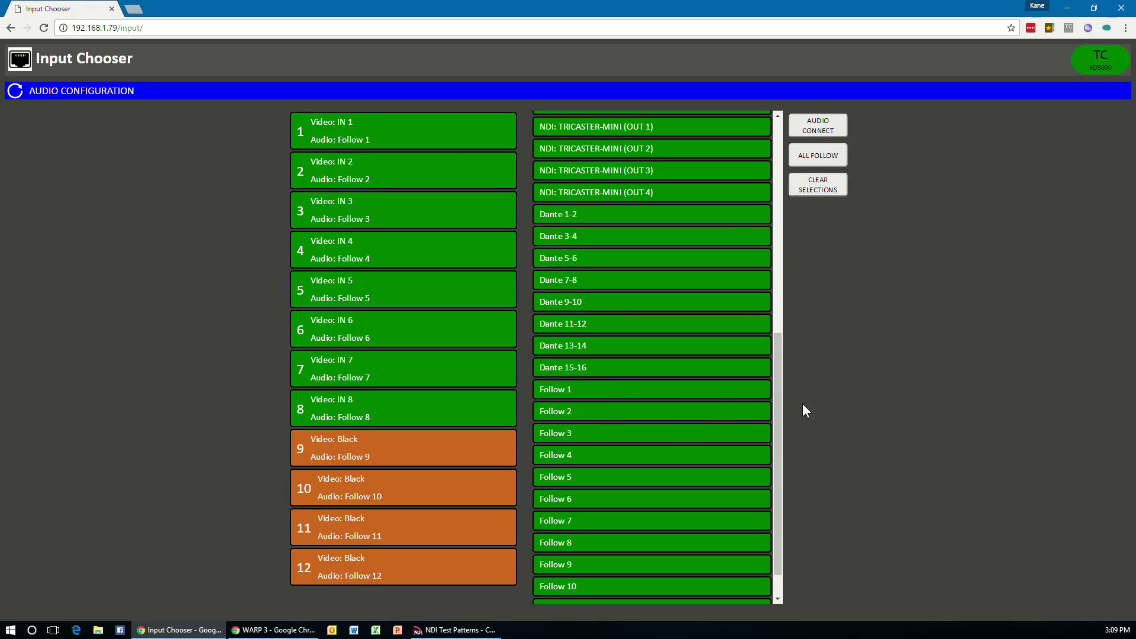
scroll(779, 398, "down", 1)
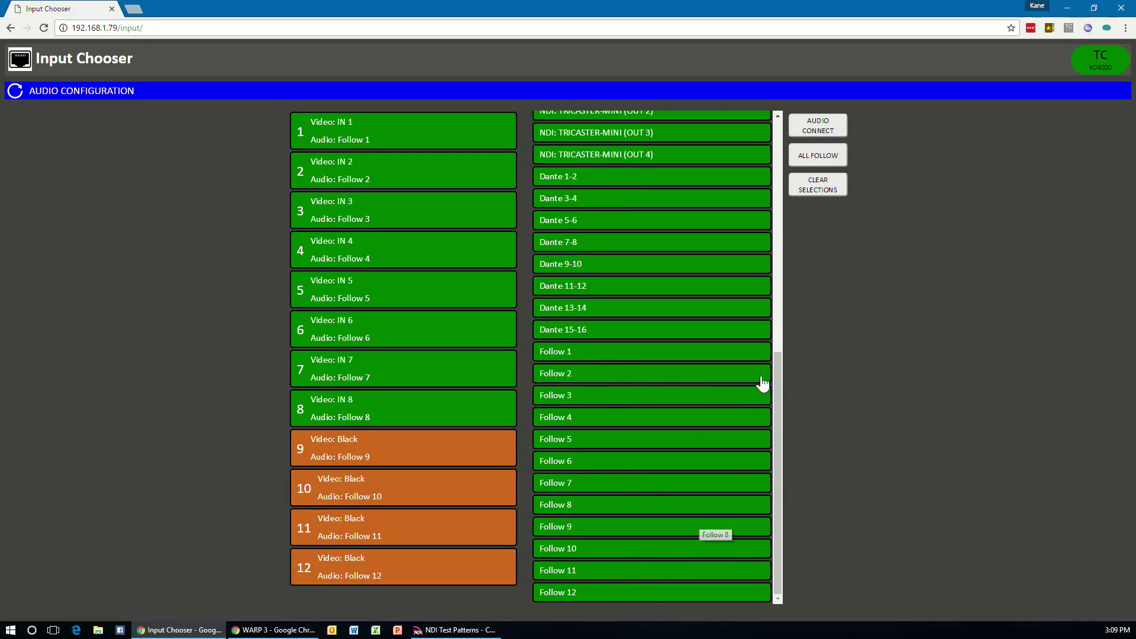
left_click(776, 326)
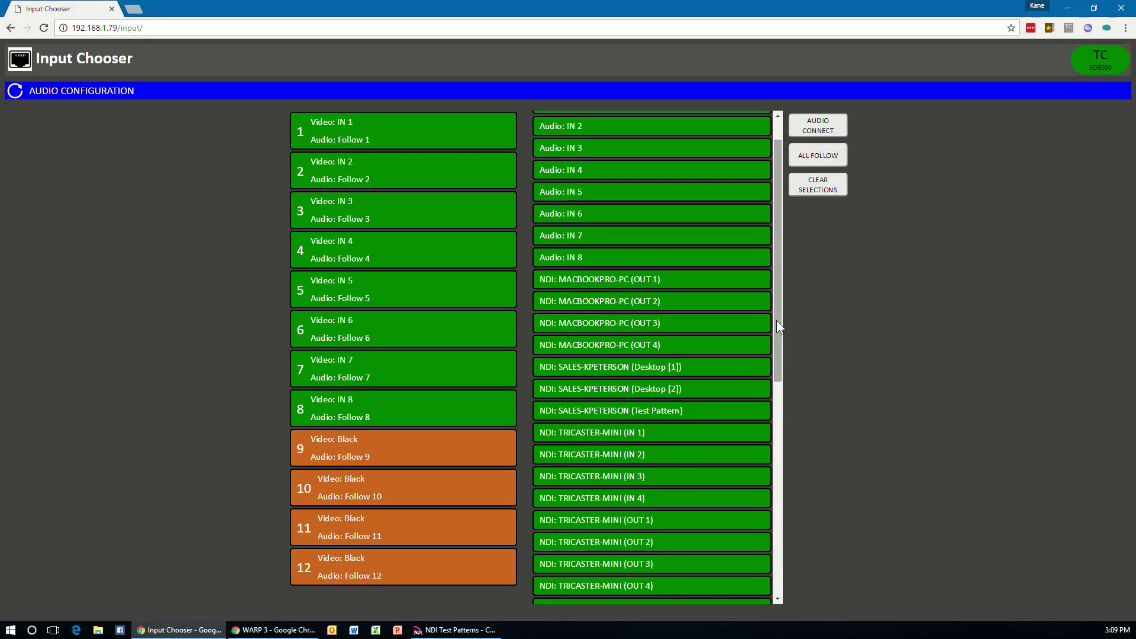
left_click_drag(777, 321, 773, 282)
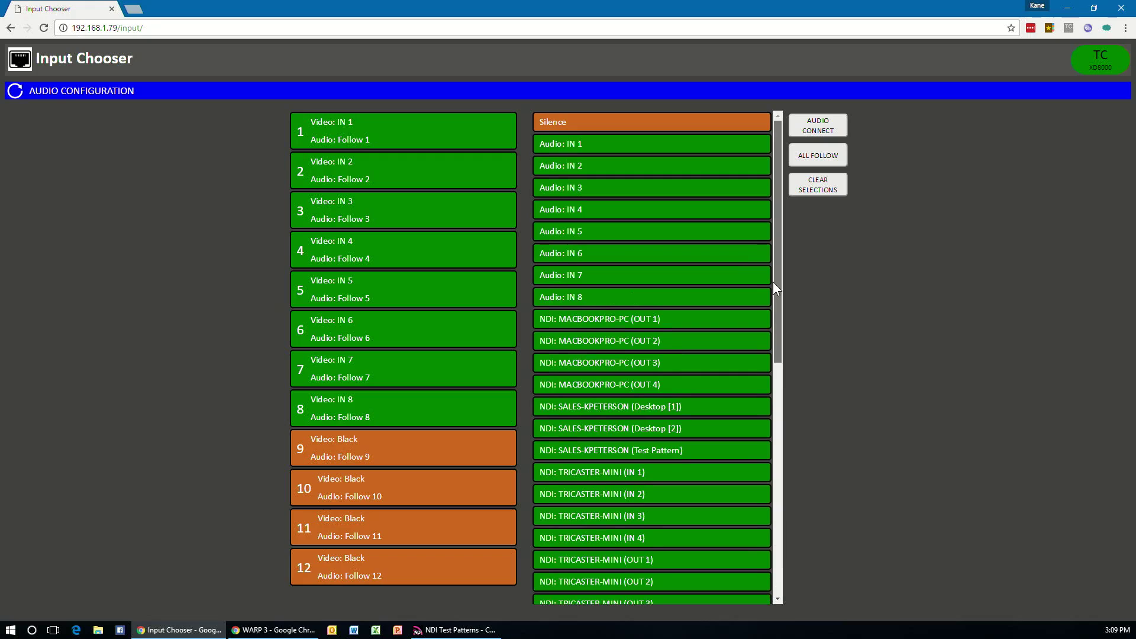
left_click(15, 90)
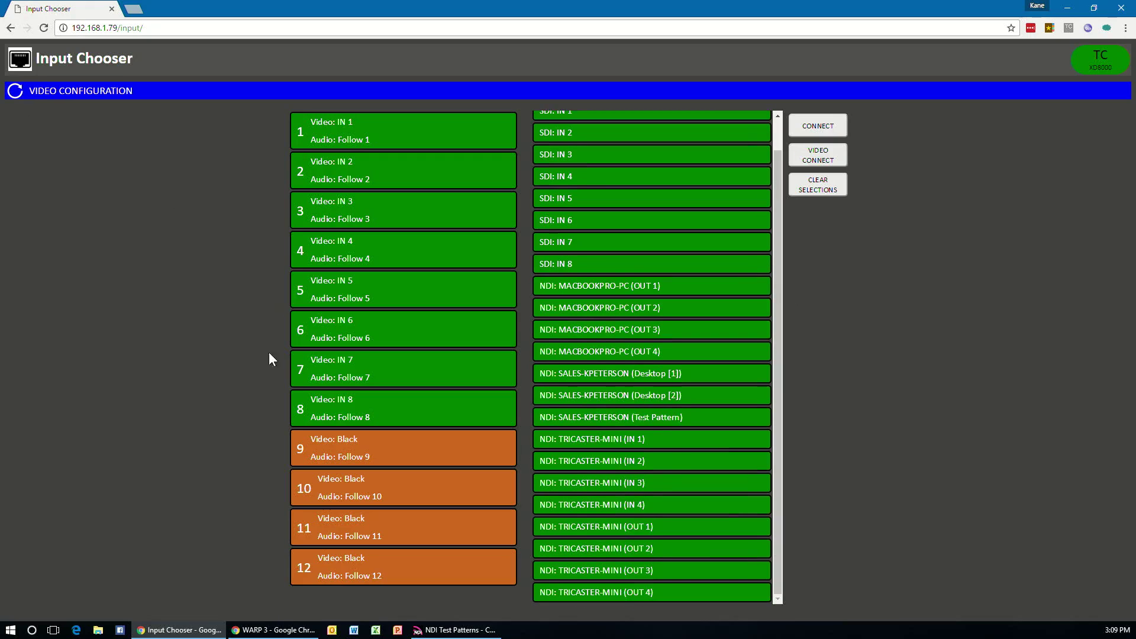
Connect the sales computer's NDI Test Pattern to input 9 for video and audio
left_click(394, 450)
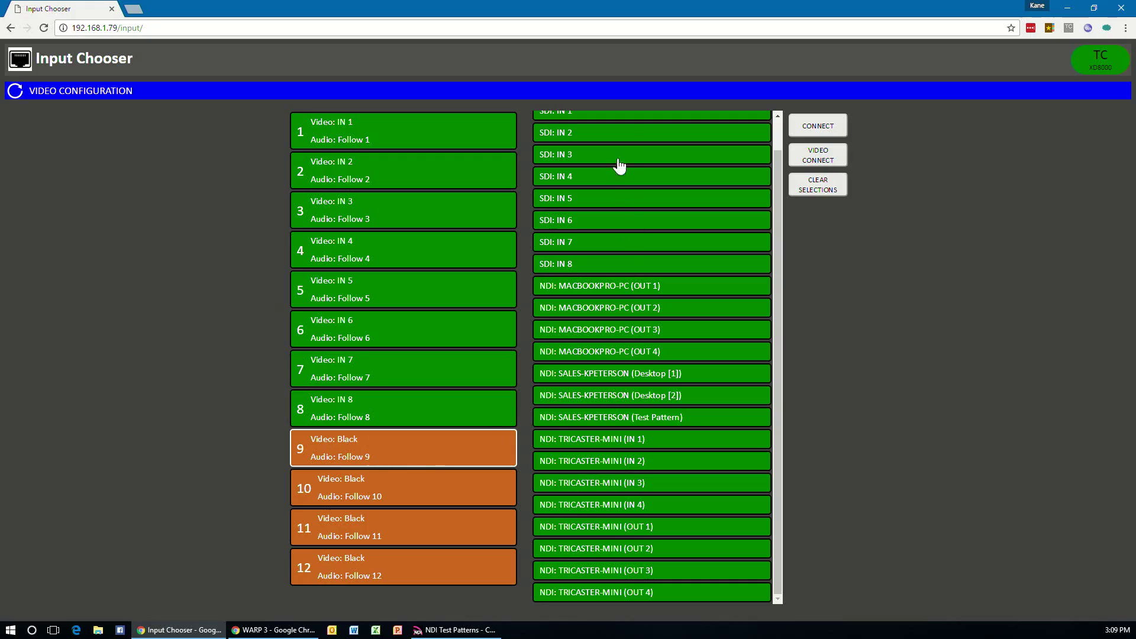
left_click_drag(774, 294, 779, 214)
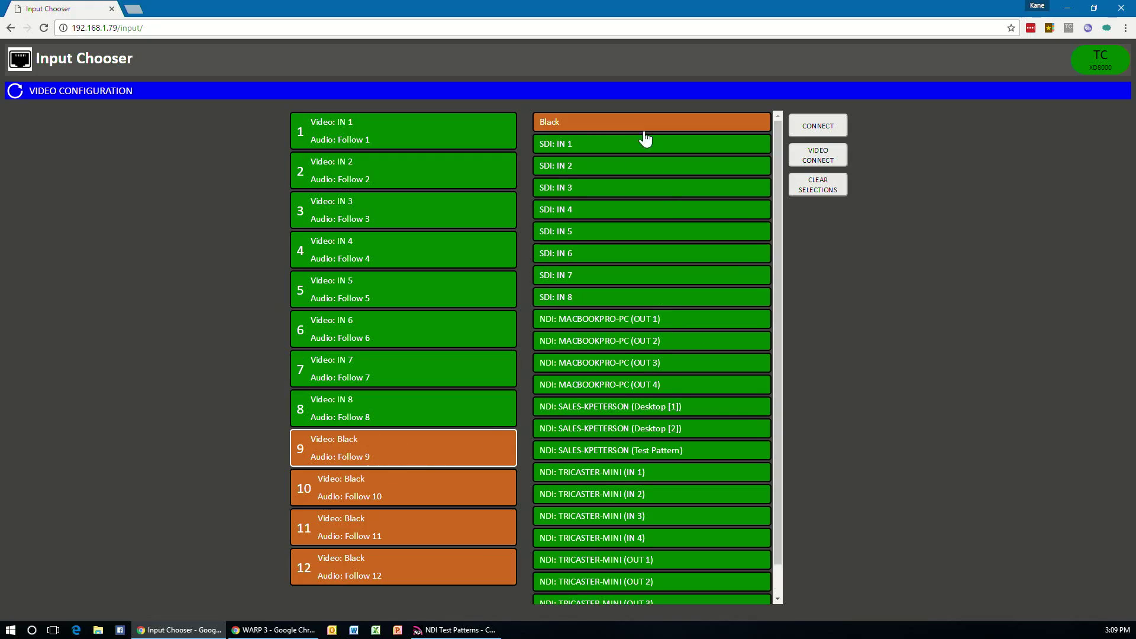
left_click(619, 452)
left_click(822, 128)
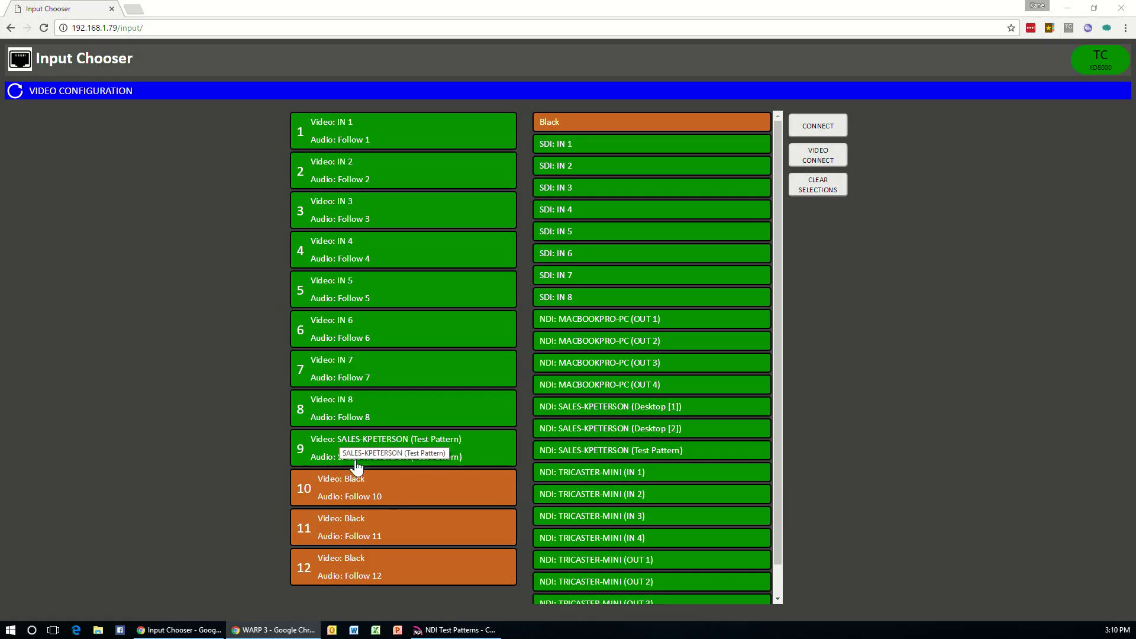
Route MACBOOKPRO-PC OUT 4, OUT 3 and OUT 2 to inputs 10, 11 and 12
left_click(390, 495)
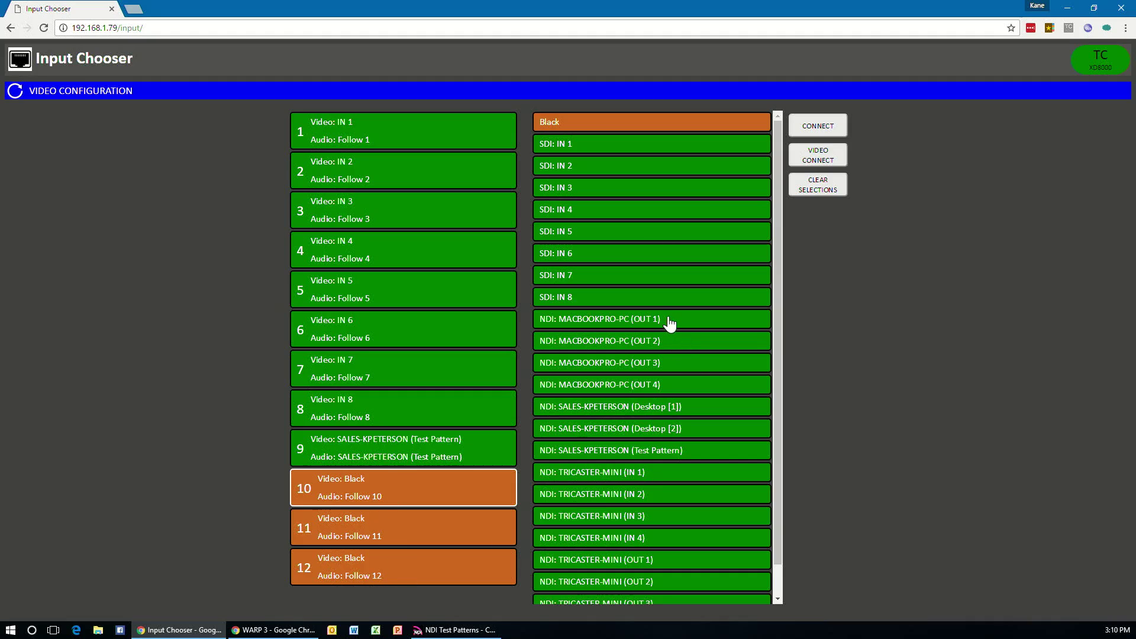
left_click_drag(669, 322, 663, 400)
left_click(696, 371)
left_click(675, 349)
left_click(678, 368)
left_click(682, 349)
left_click(388, 135)
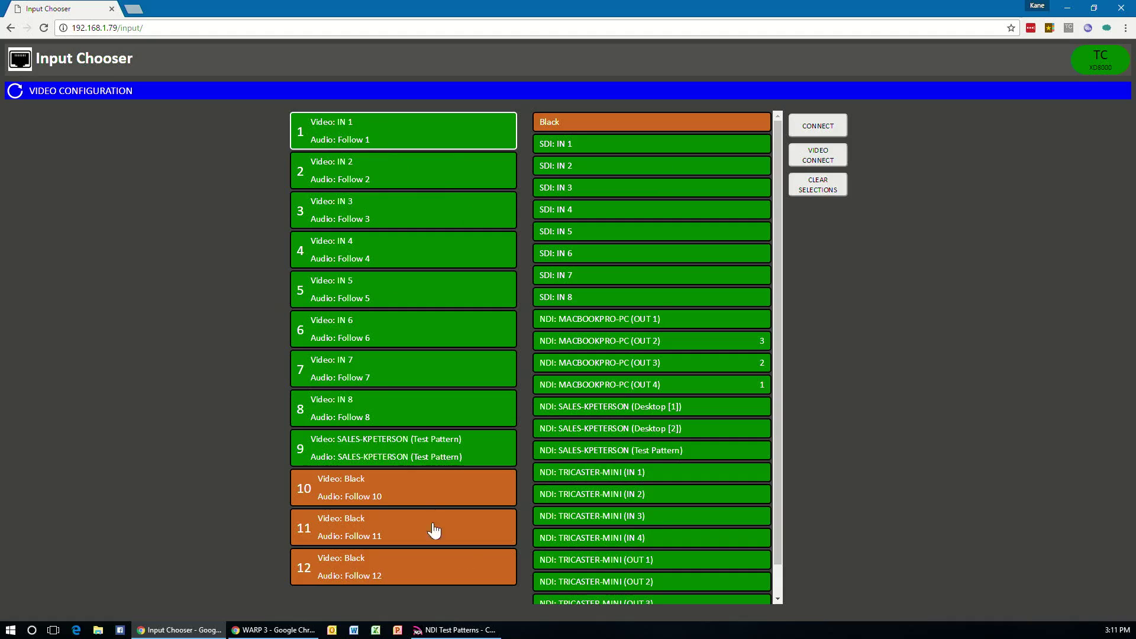
left_click(405, 496)
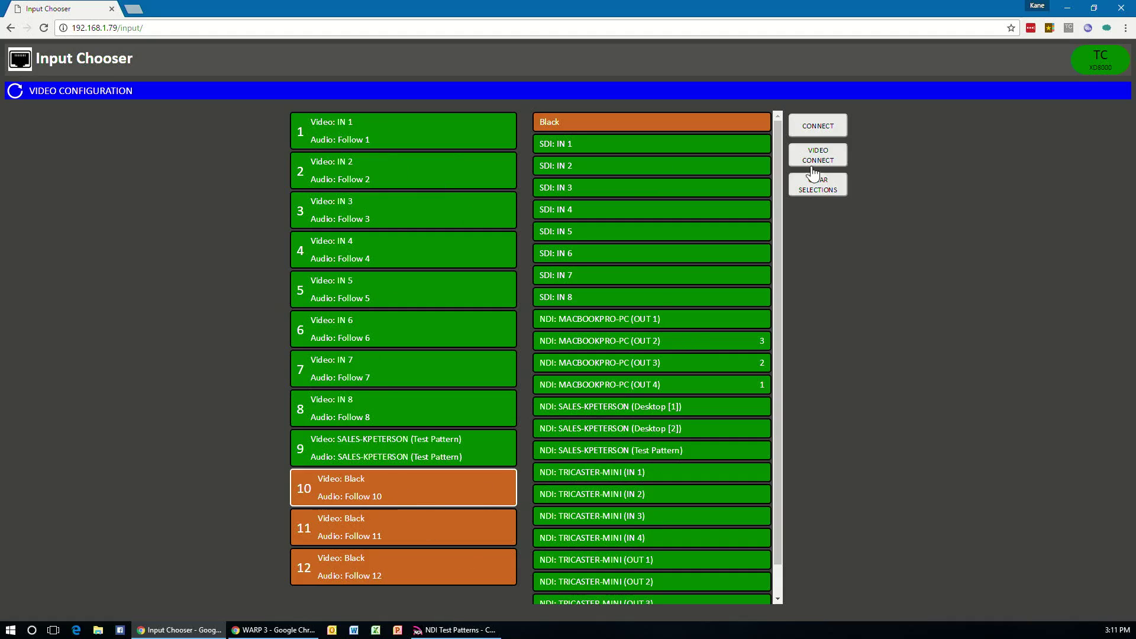
left_click(819, 128)
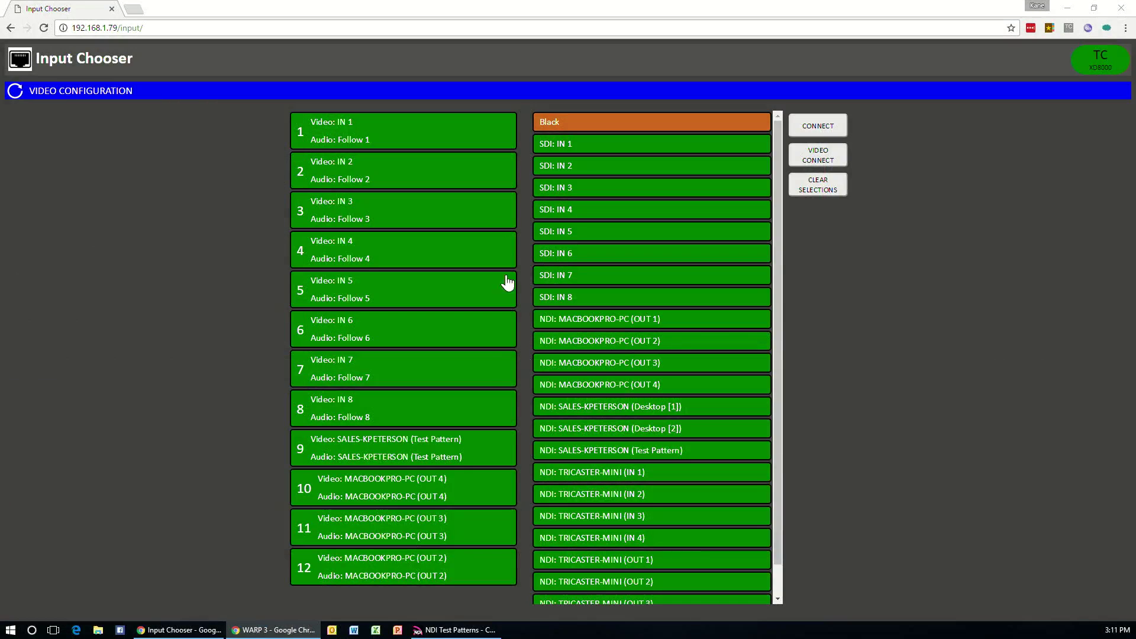
Switch input 9 to Black video with Silence audio
left_click(427, 446)
left_click(608, 127)
left_click(824, 126)
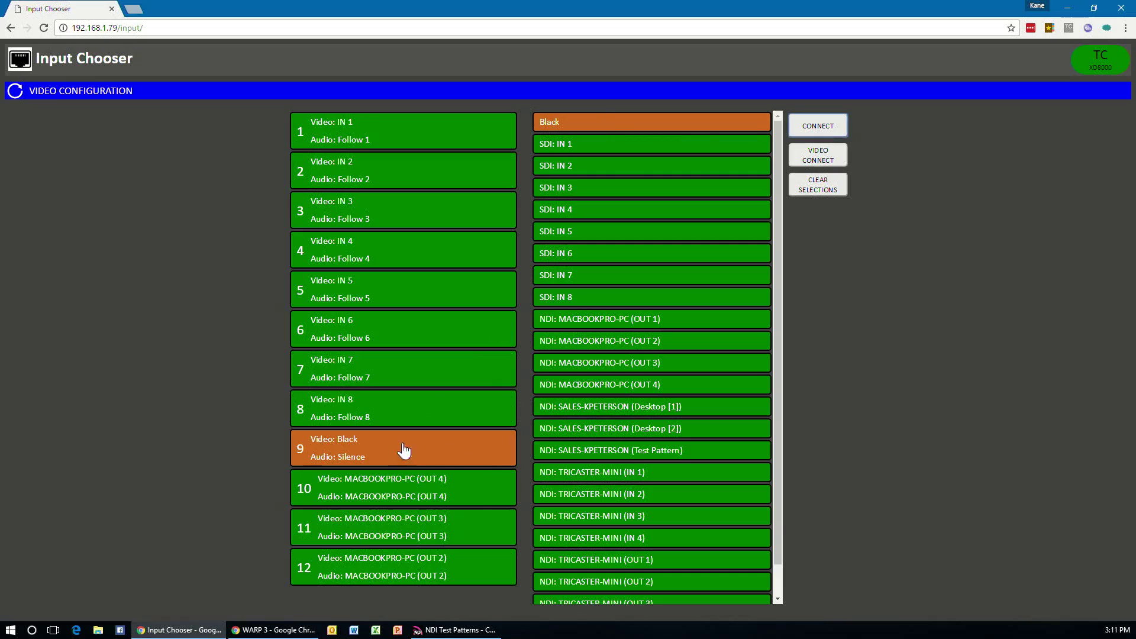
Trial the sales computer's test pattern on input 9's video only, then restore Black
left_click(385, 453)
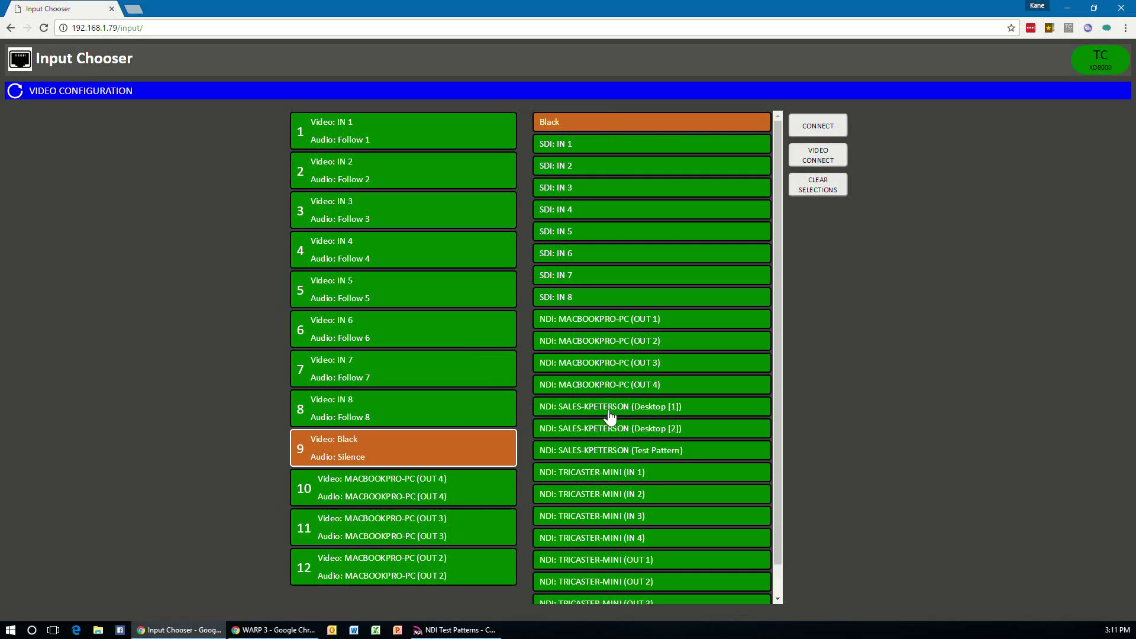
left_click(646, 459)
left_click(833, 164)
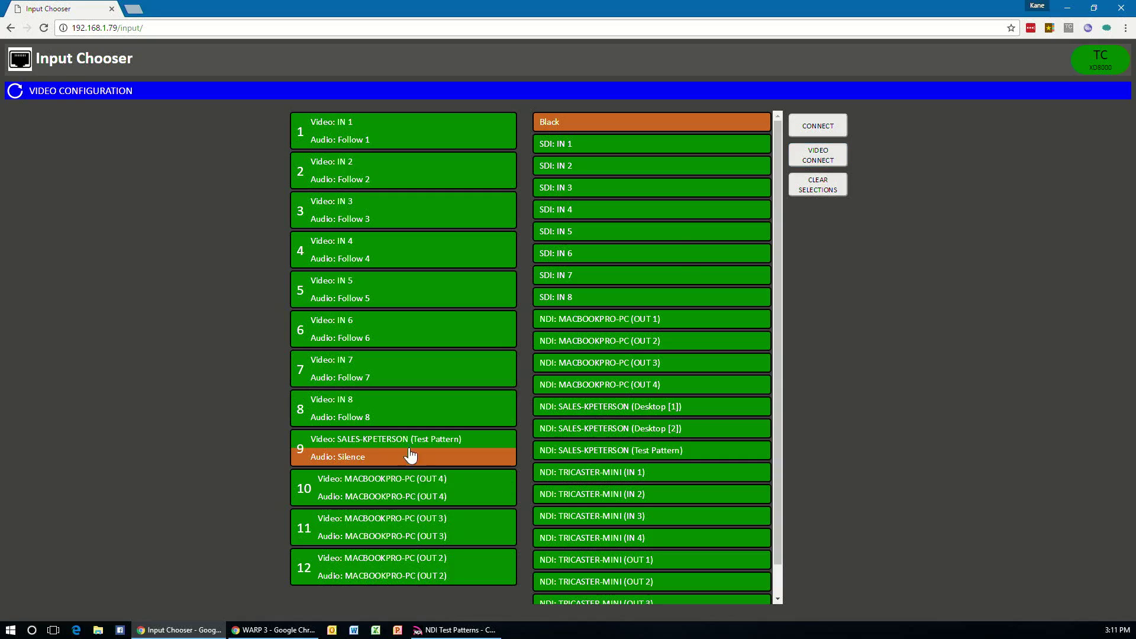
left_click(808, 126)
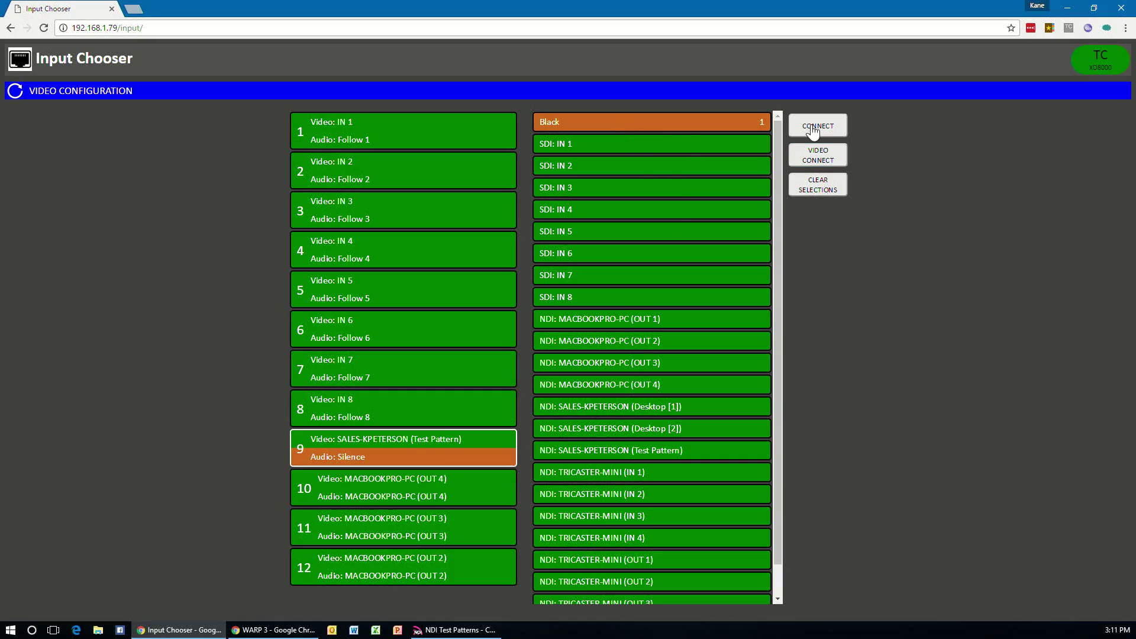
left_click(817, 157)
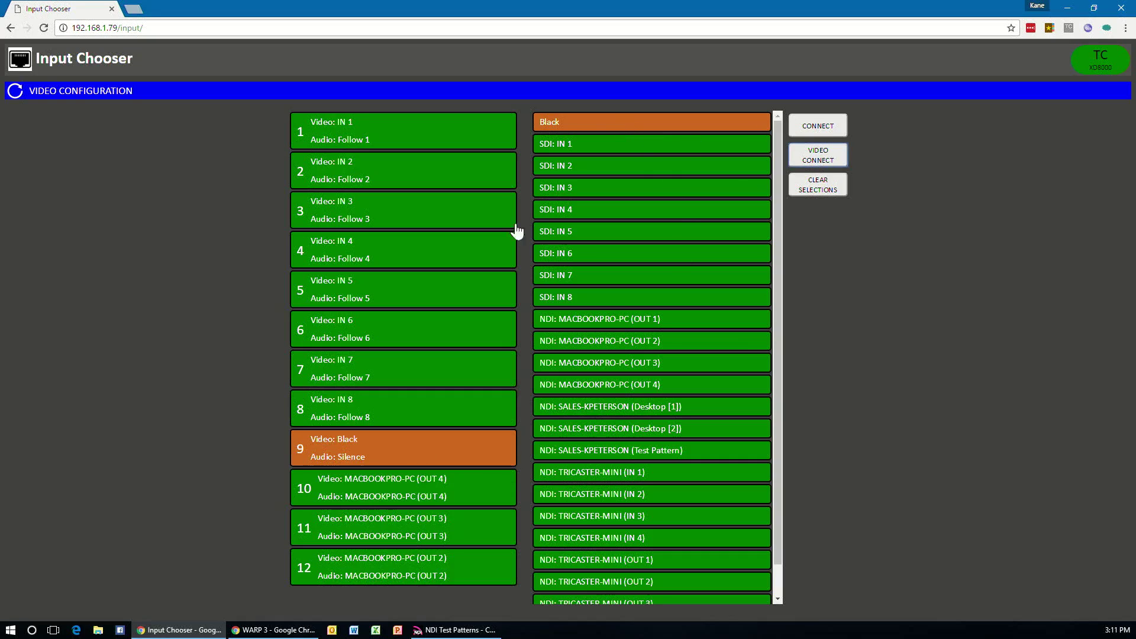
In the audio configuration view, give input 9 the sales computer's test pattern audio
left_click(18, 95)
left_click(347, 451)
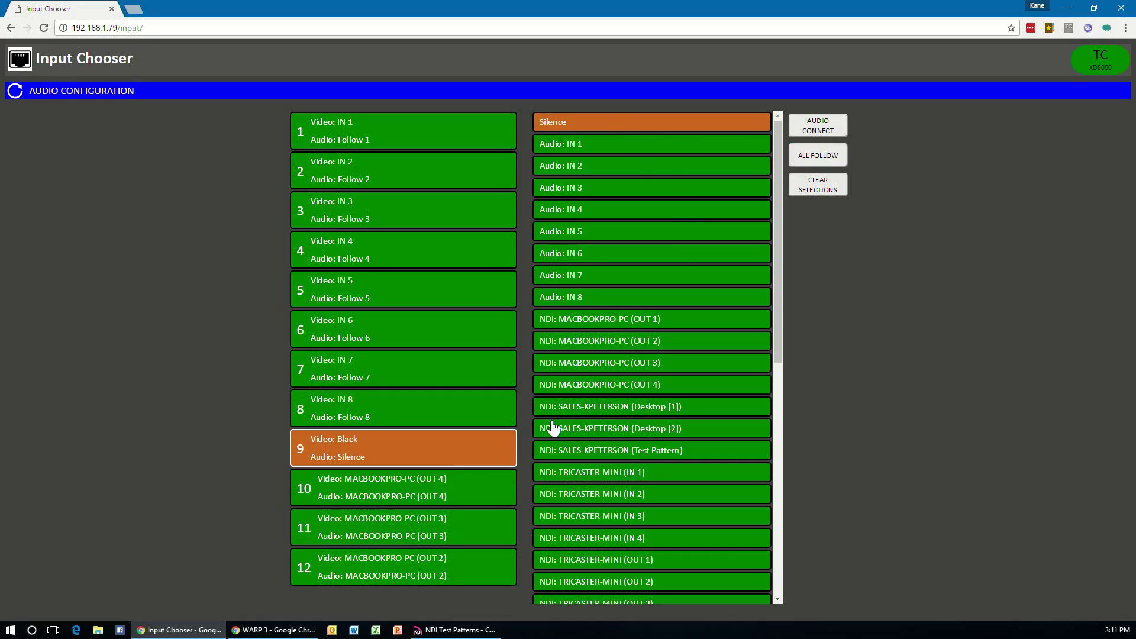
left_click(650, 454)
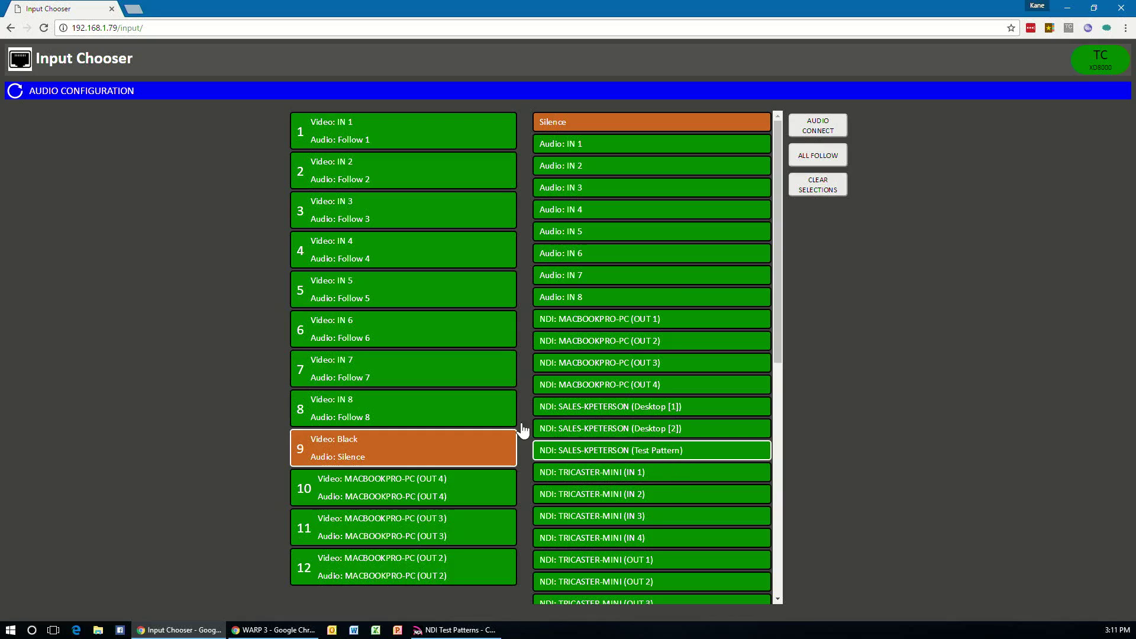
left_click(818, 127)
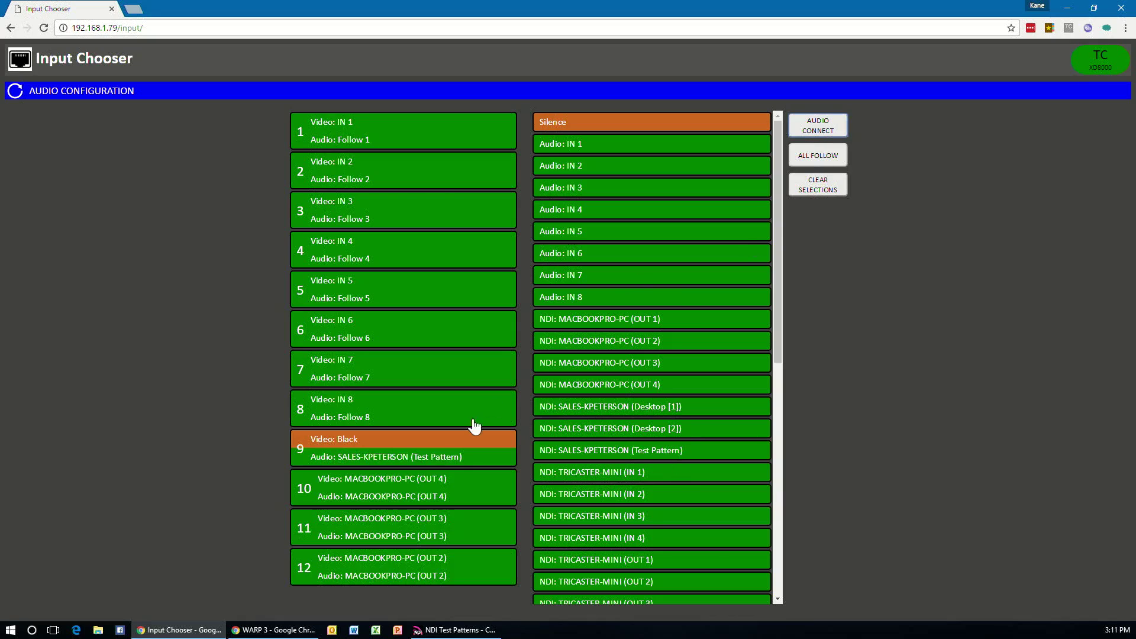
Set input 9's audio back to Silence
left_click(427, 459)
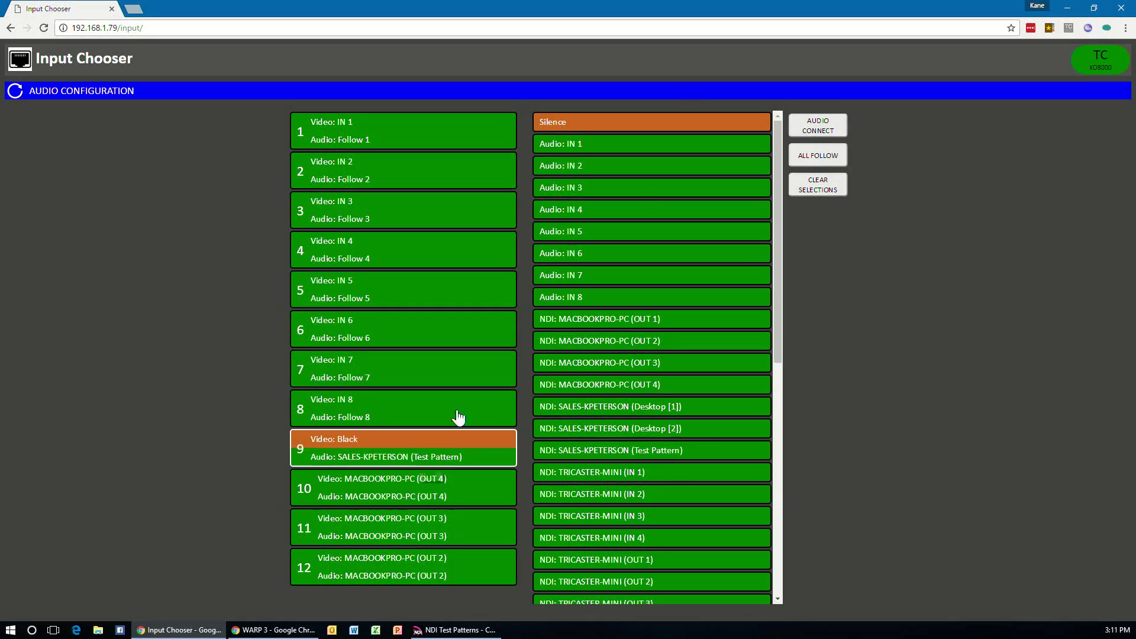
left_click(647, 122)
left_click(808, 128)
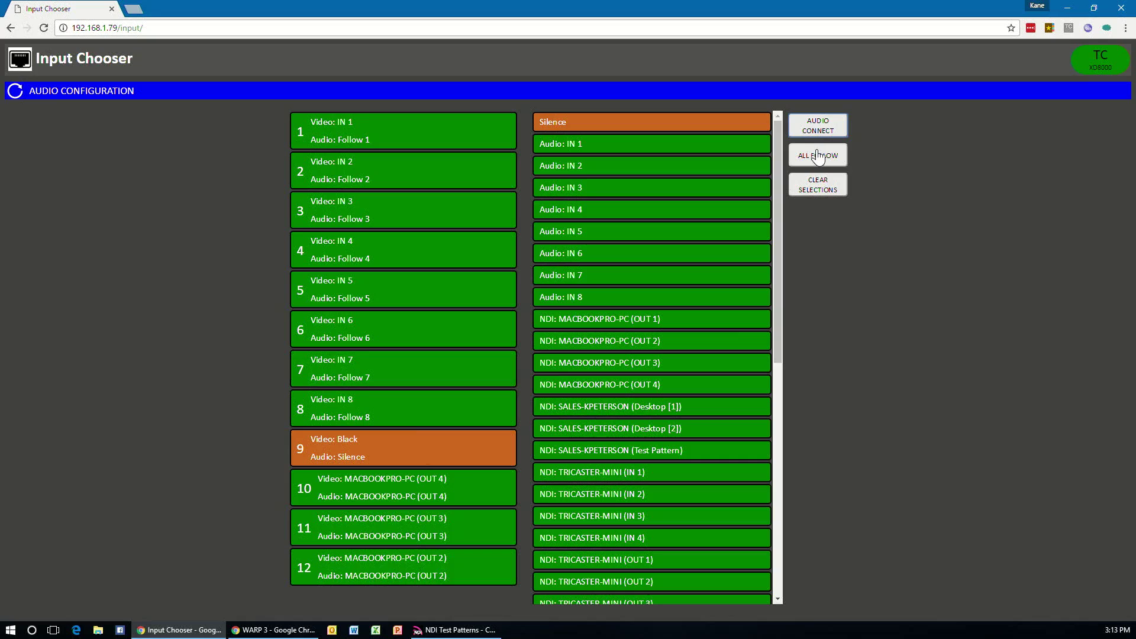
Scroll through the full audio source list, then return to the video configuration view
left_click_drag(777, 160, 762, 398)
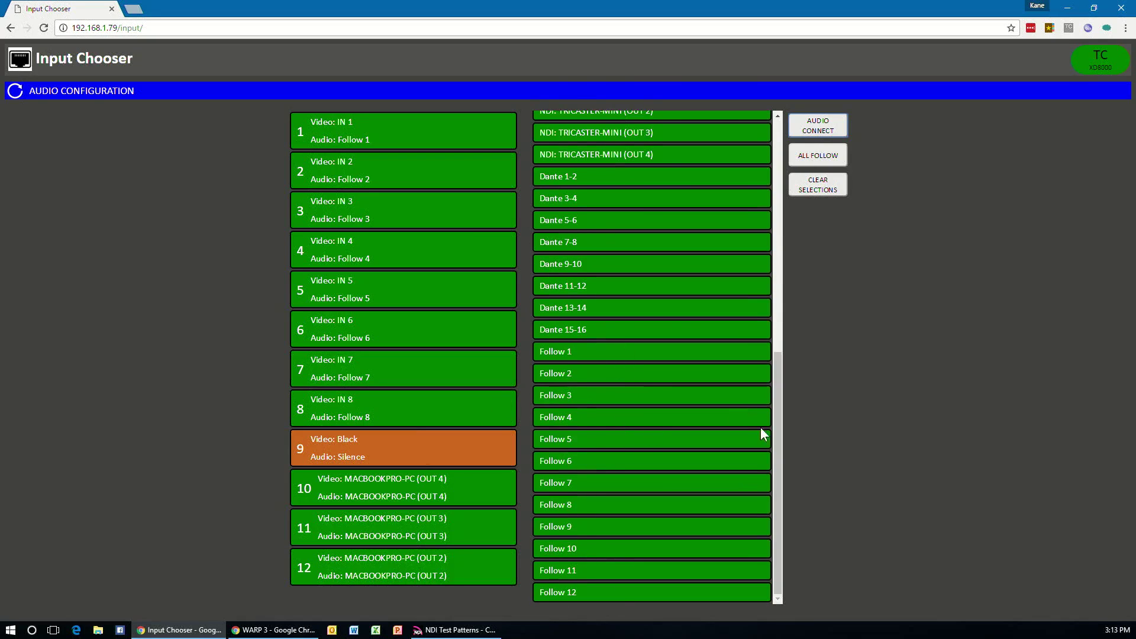
left_click_drag(779, 451, 779, 198)
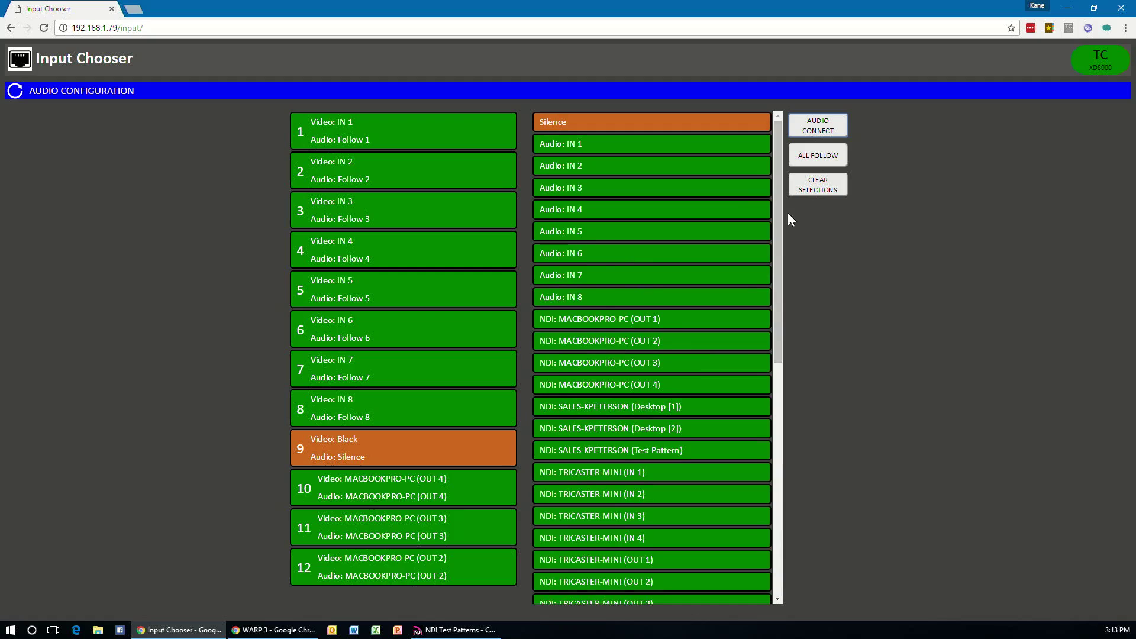
left_click(20, 91)
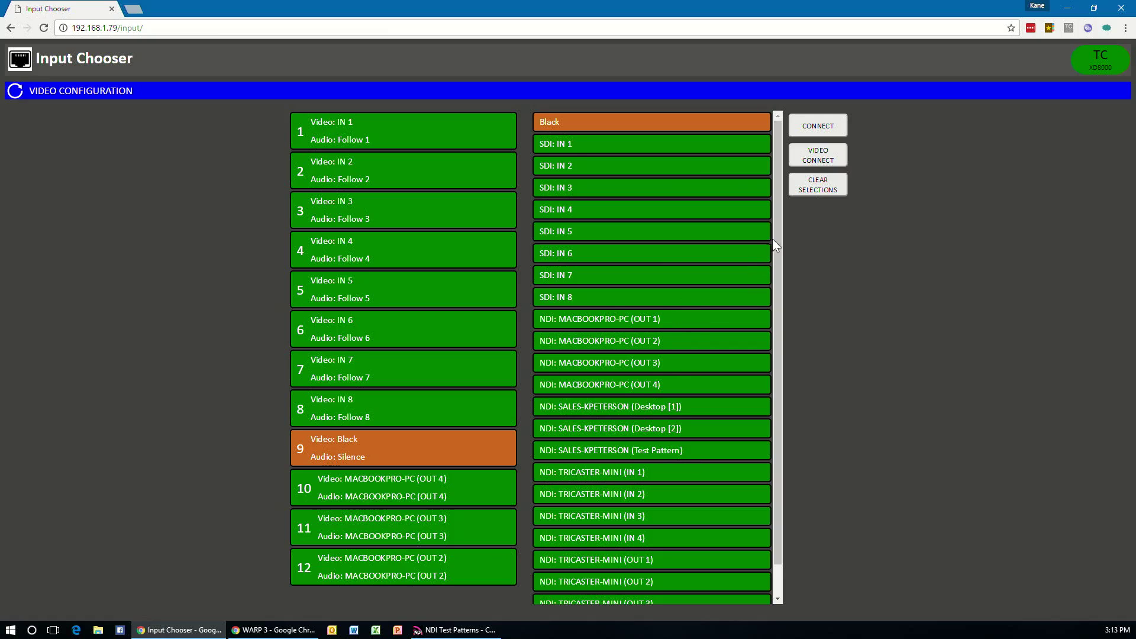
left_click(1112, 58)
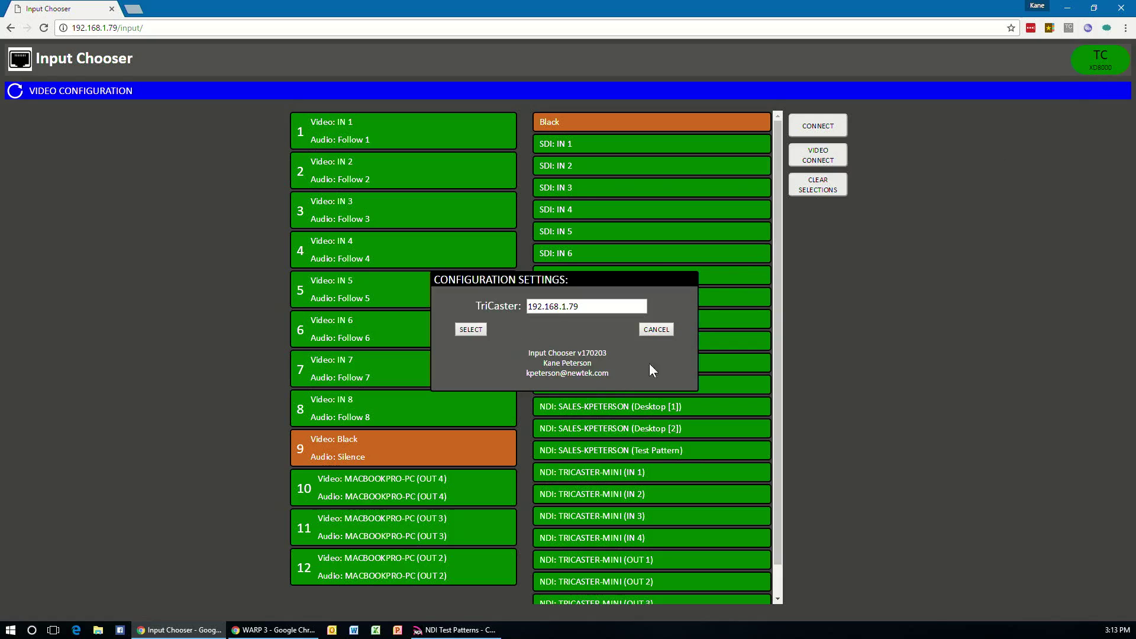
left_click(657, 330)
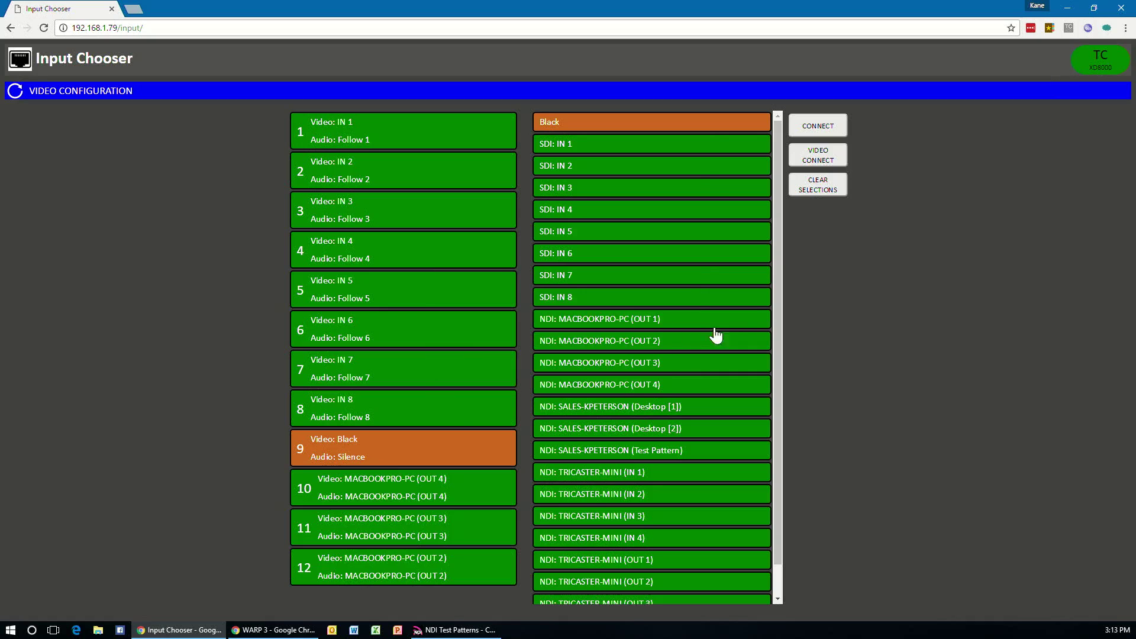